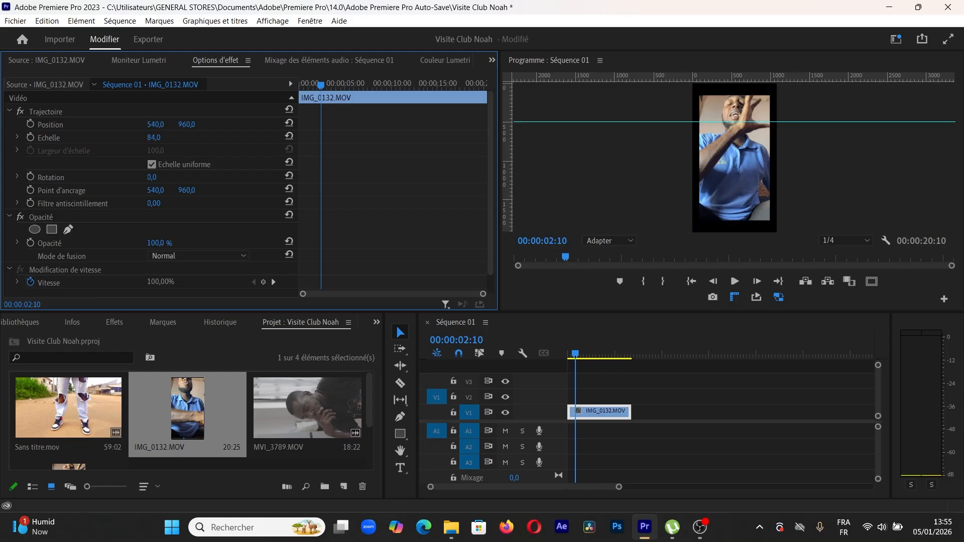
# Adjust the scale of the IMG_0132.MOV clip in Séquence 01
pyautogui.moveTo(153, 138); pyautogui.dragTo(160, 138)
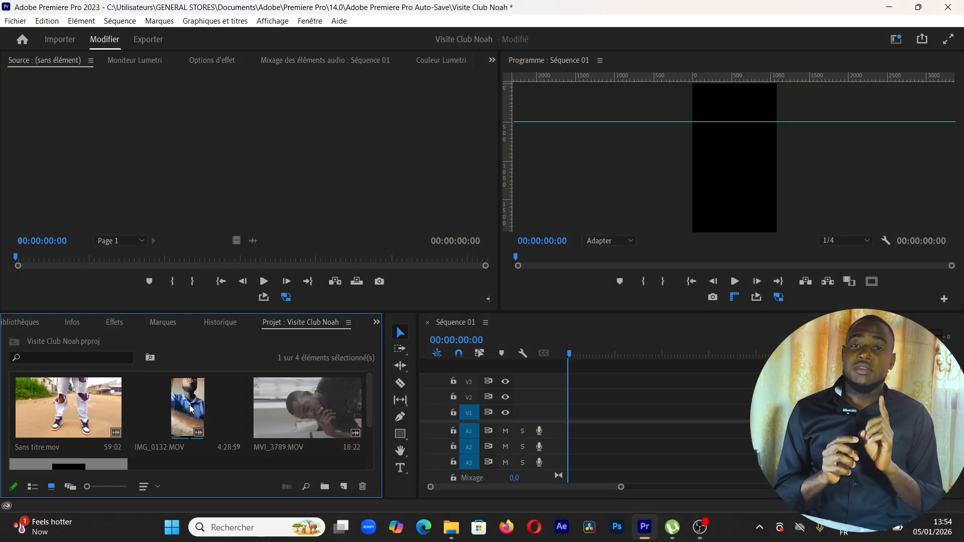
# Open IMG_0132.MOV in the source monitor and set its in point at 00:01:29:25
pyautogui.doubleClick(191, 409)
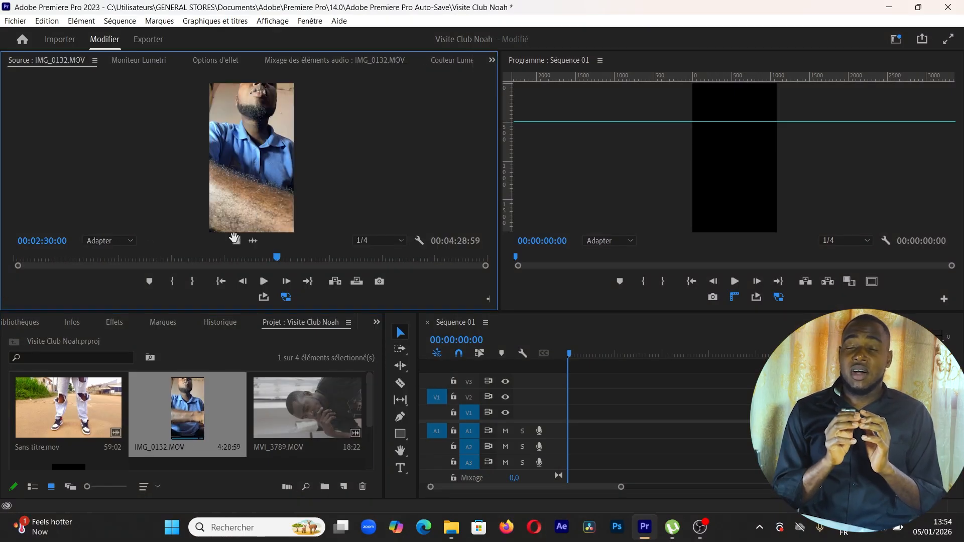
pyautogui.click(62, 260)
pyautogui.moveTo(61, 265); pyautogui.dragTo(172, 264)
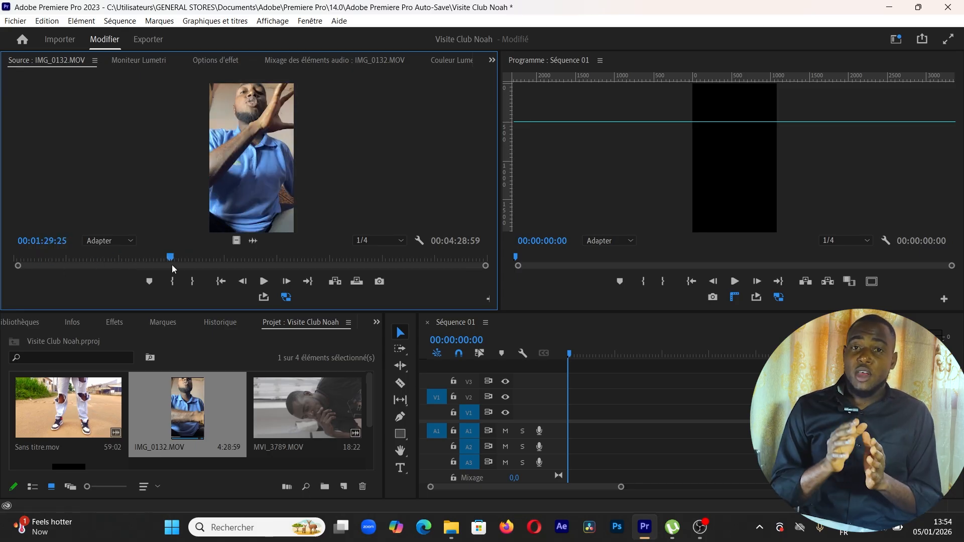
pyautogui.press('i')
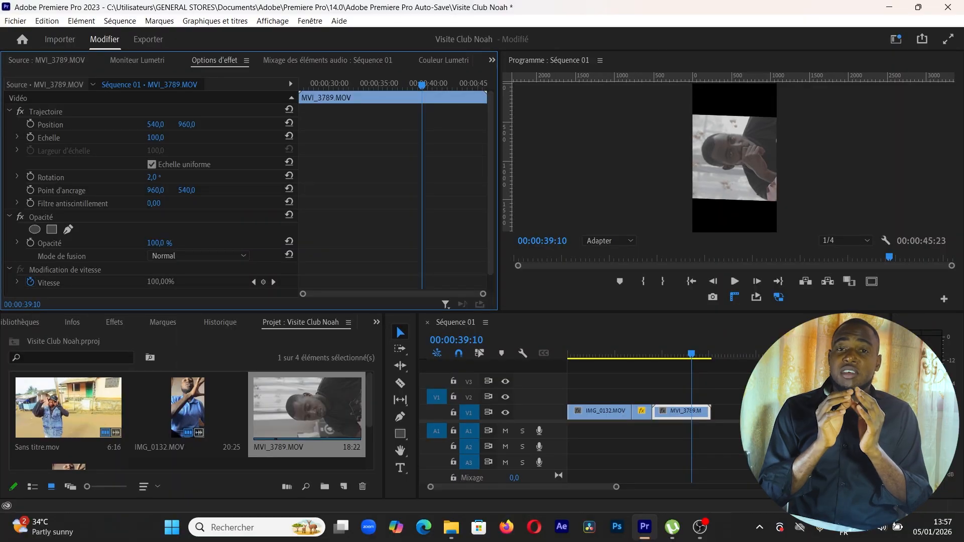
# Rotate the MVI_3789.MOV clip further in Séquence 01
pyautogui.moveTo(155, 177); pyautogui.dragTo(178, 177)
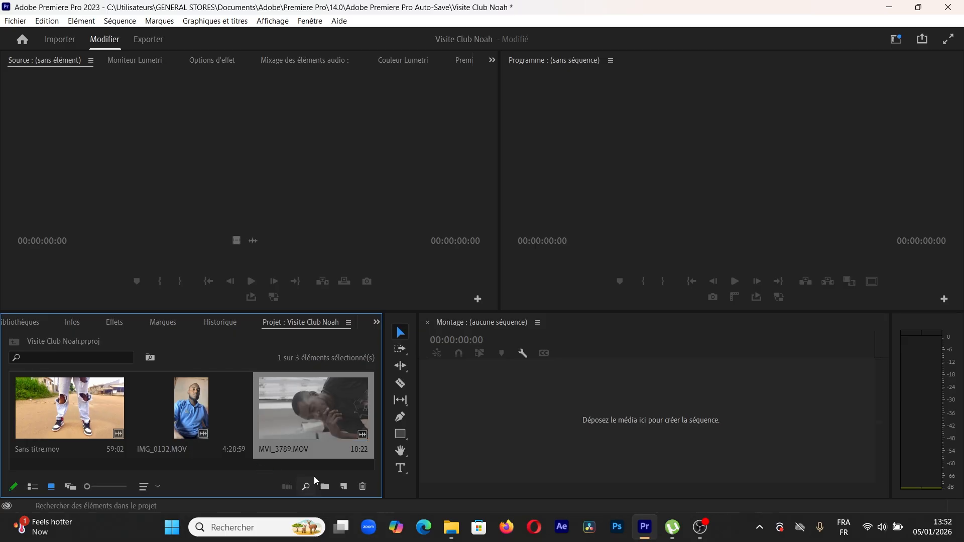
# Start a new sequence with the Personnalisé editing mode and a timebase of 25,00 images/seconde
pyautogui.rightClick(300, 468)
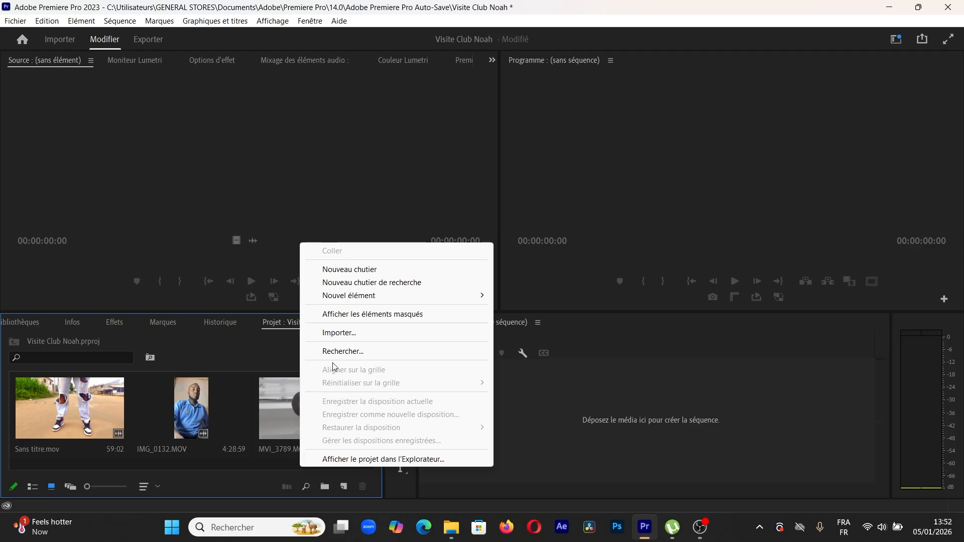
pyautogui.moveTo(356, 298)
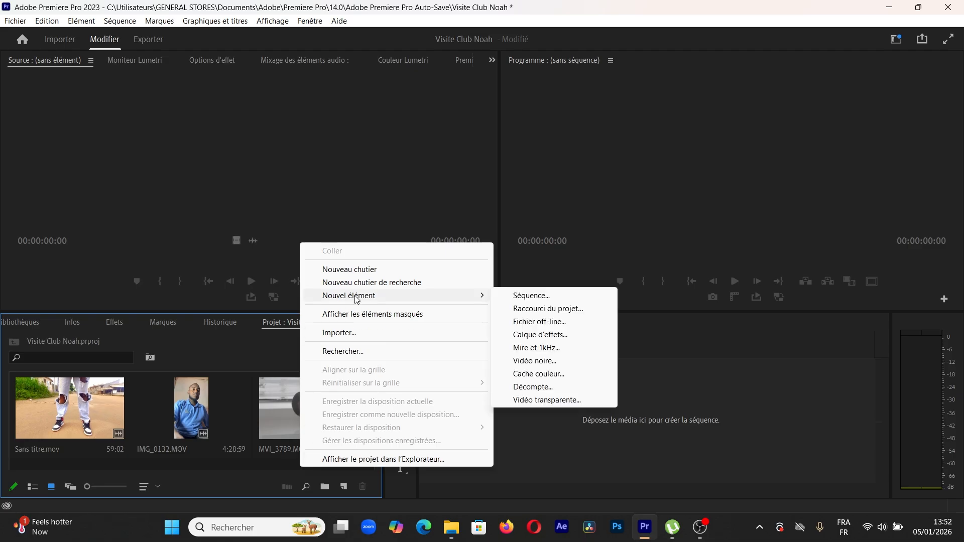
pyautogui.click(517, 296)
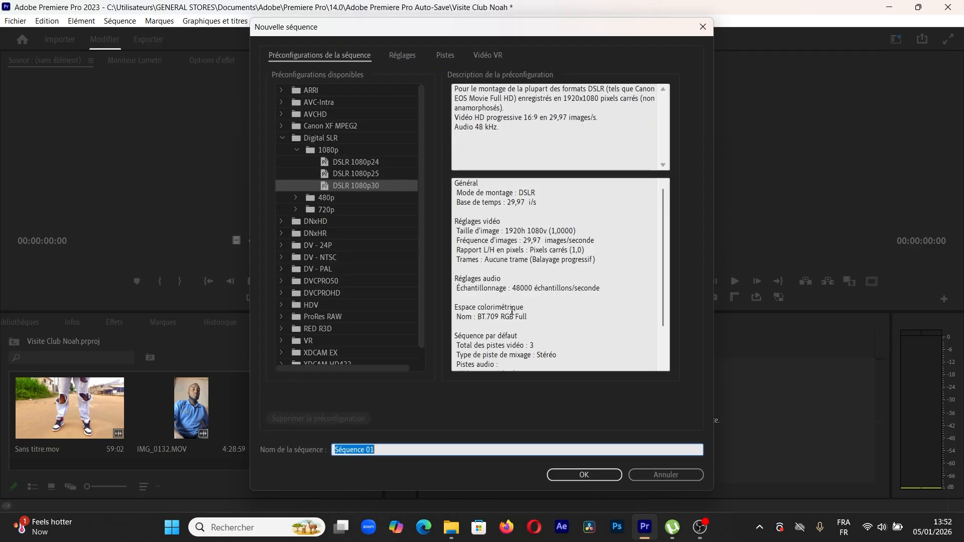
pyautogui.click(405, 55)
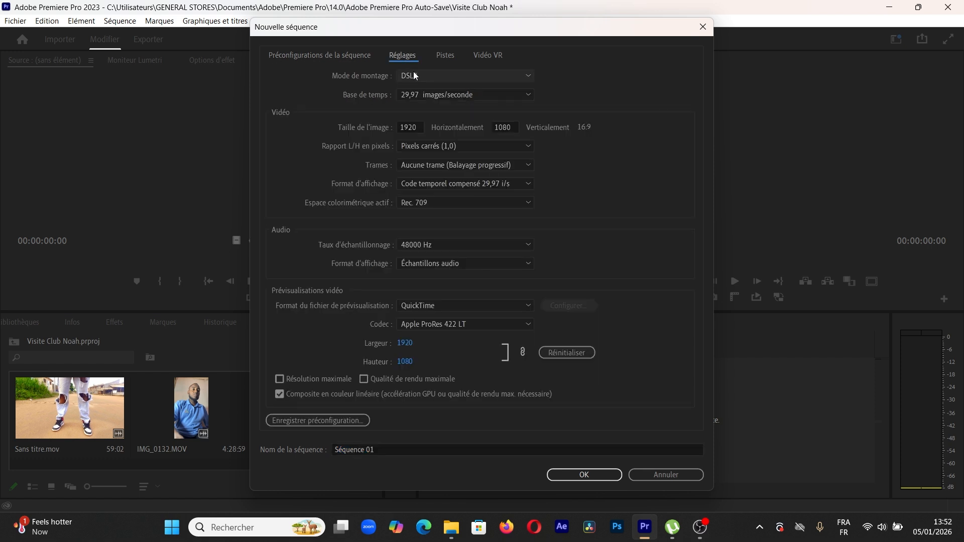
pyautogui.click(520, 76)
pyautogui.scroll(6, 505, 160)
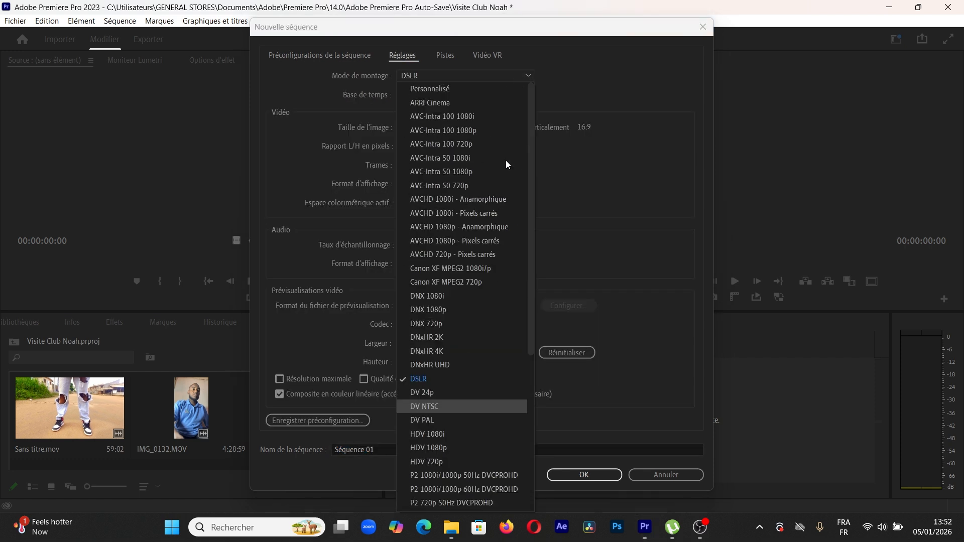
pyautogui.click(438, 93)
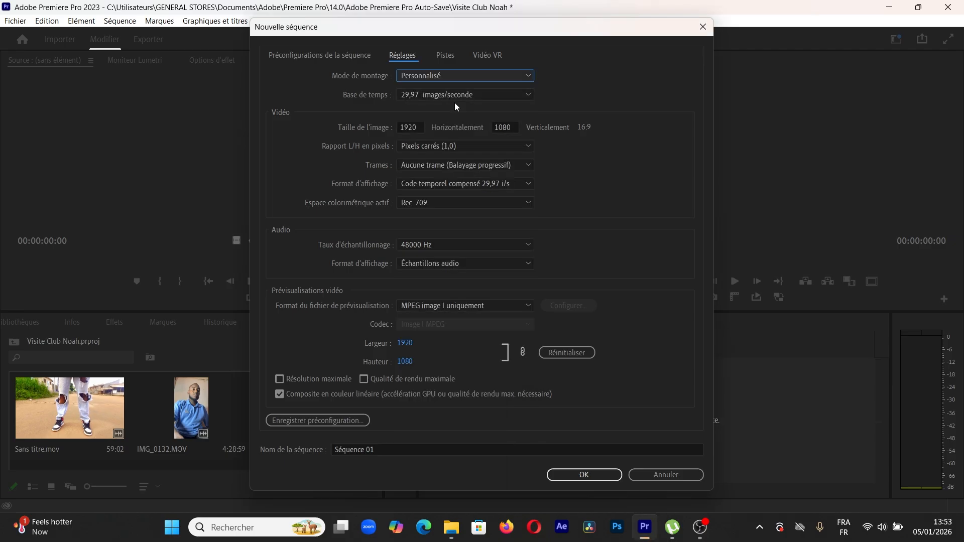
pyautogui.click(526, 94)
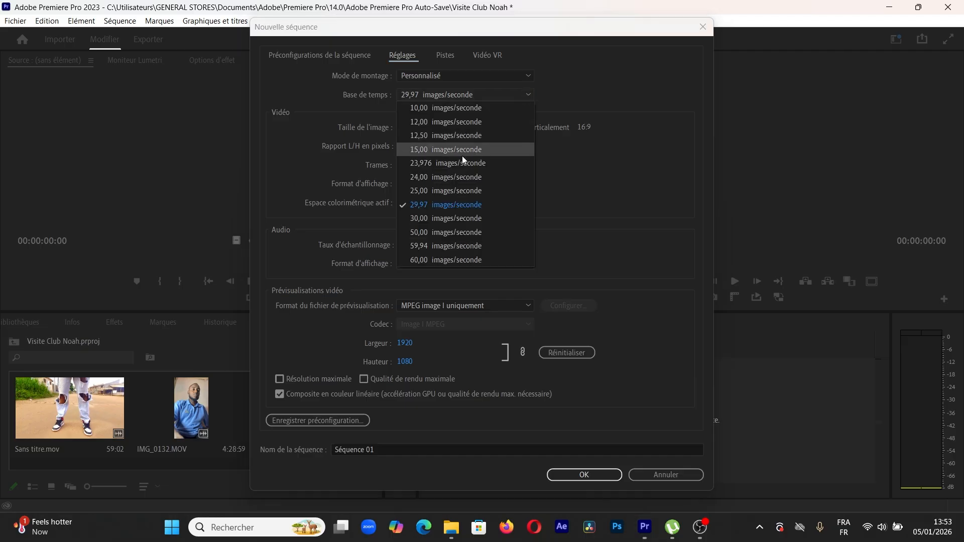
pyautogui.click(457, 190)
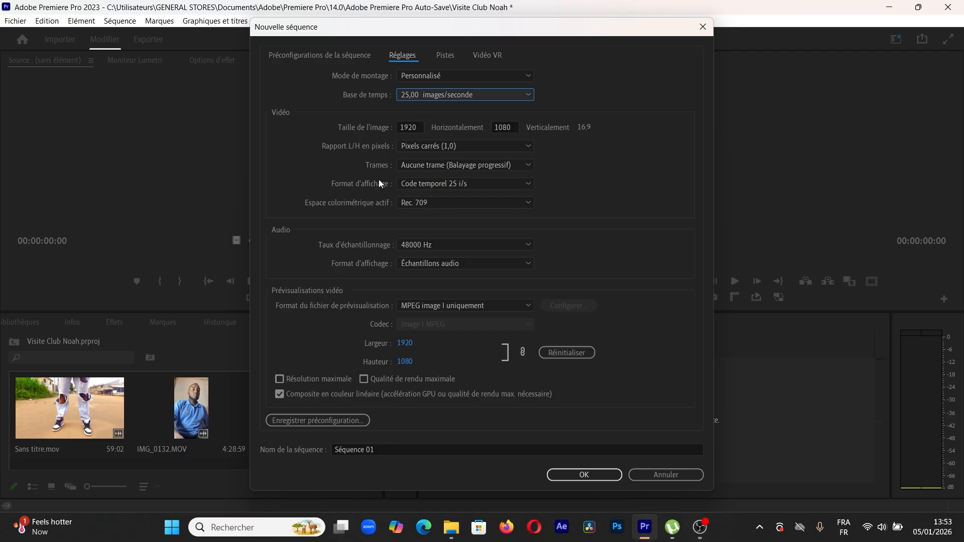
# Set the frame size to 1080 horizontally by 1920 vertically and create the sequence
pyautogui.click(422, 127)
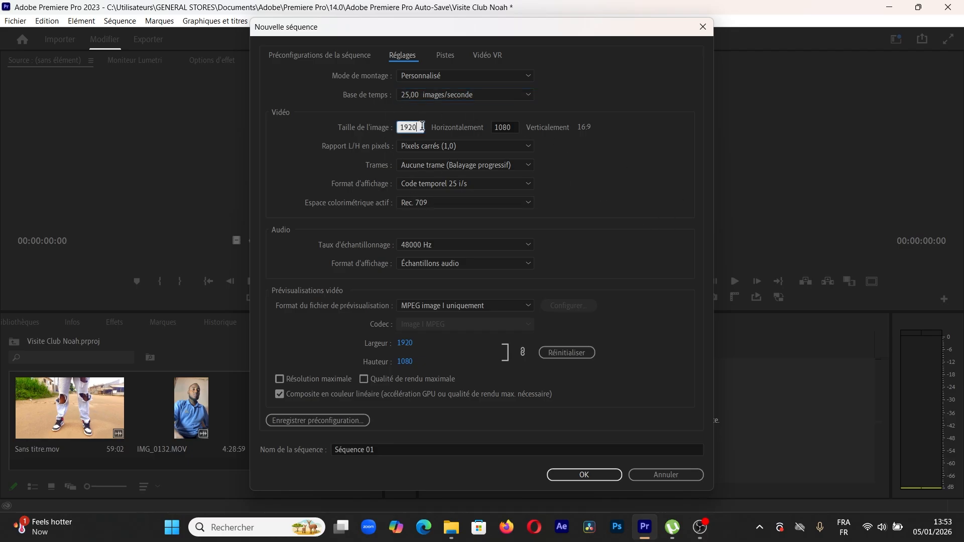
pyautogui.press('BackSpace')
pyautogui.press('BackSpace')
pyautogui.press('BackSpace')
pyautogui.click(515, 128)
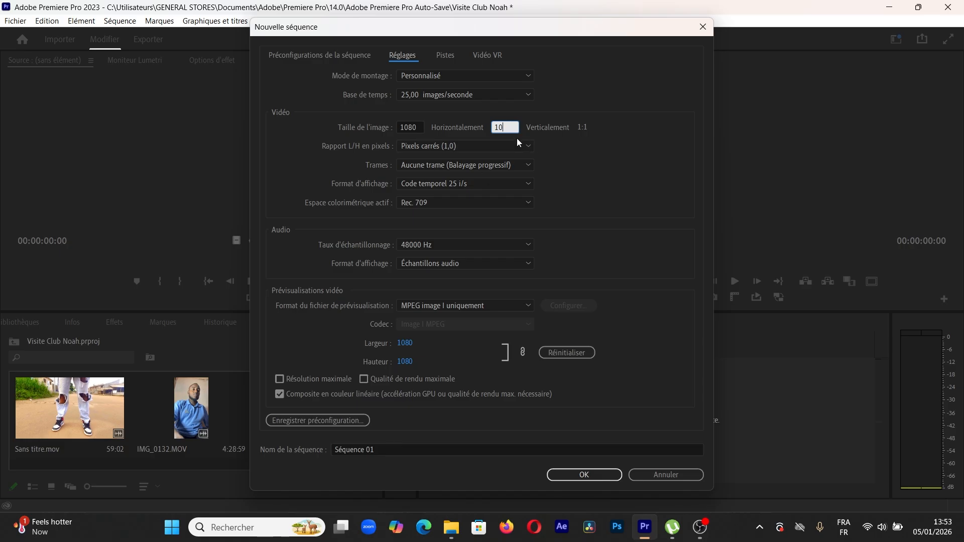
pyautogui.write('92')
pyautogui.click(624, 205)
pyautogui.click(601, 478)
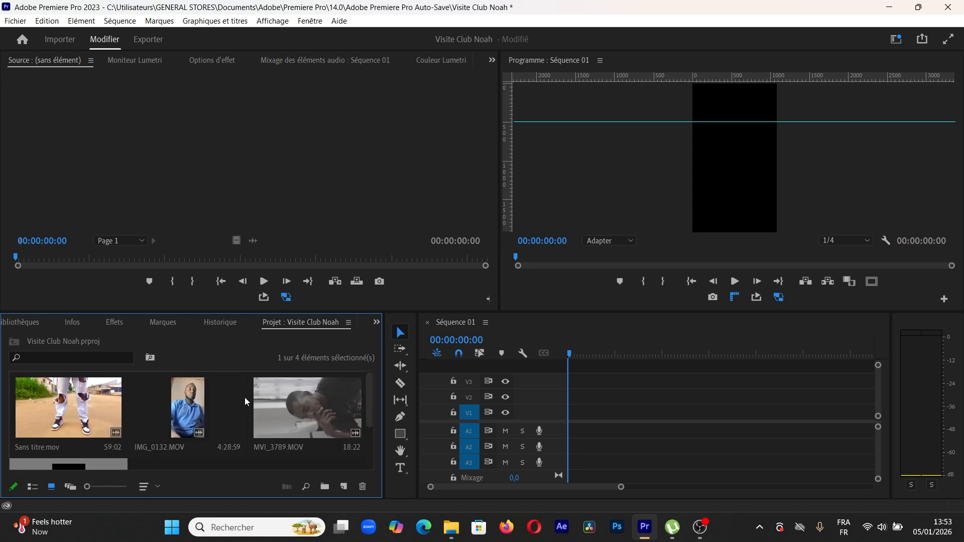
# Mark IMG_0132.MOV from 00:01:29:25 to 00:01:49:49 and place only its video at the start of V1, keeping the existing sequence settings
pyautogui.doubleClick(189, 408)
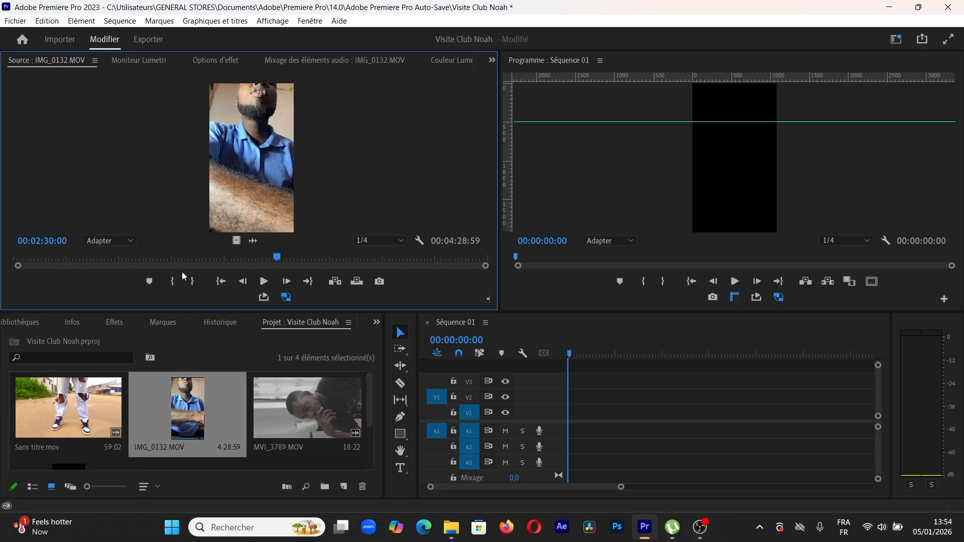
pyautogui.moveTo(117, 258); pyautogui.dragTo(172, 264)
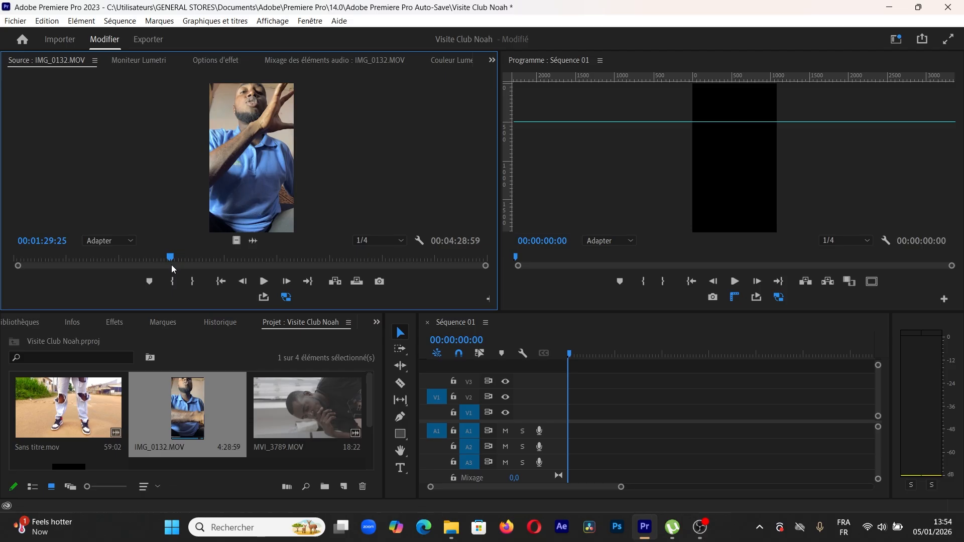
pyautogui.press('i')
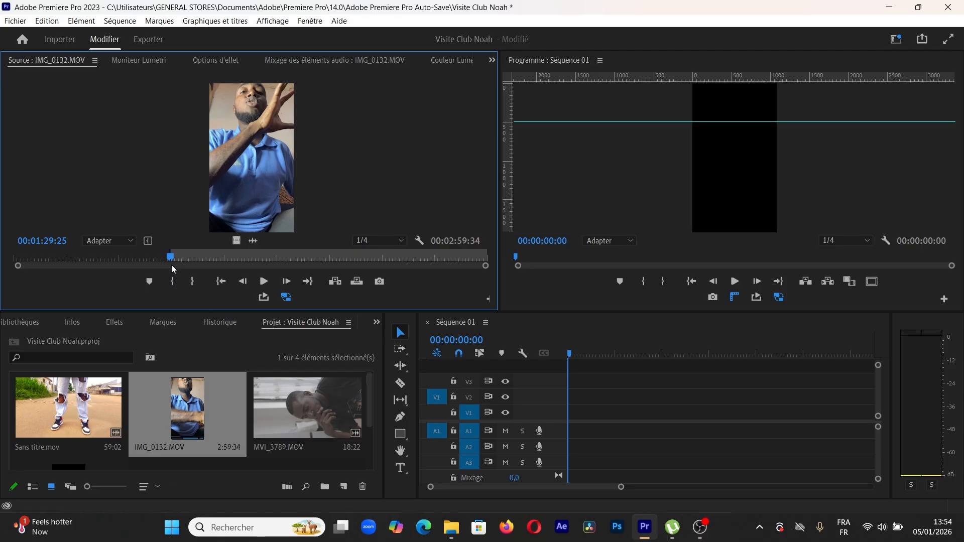
pyautogui.moveTo(199, 257); pyautogui.dragTo(210, 261)
pyautogui.press('o')
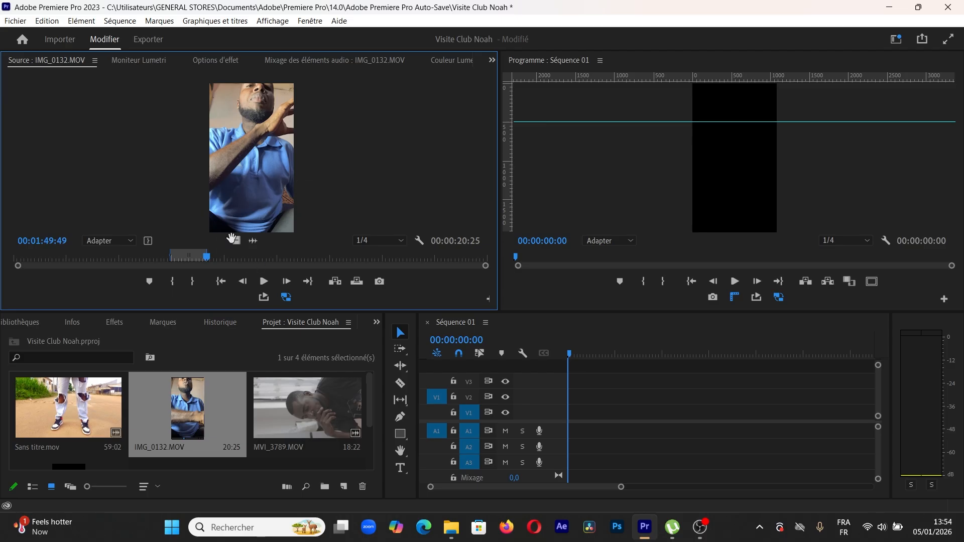
pyautogui.moveTo(233, 240); pyautogui.dragTo(571, 421)
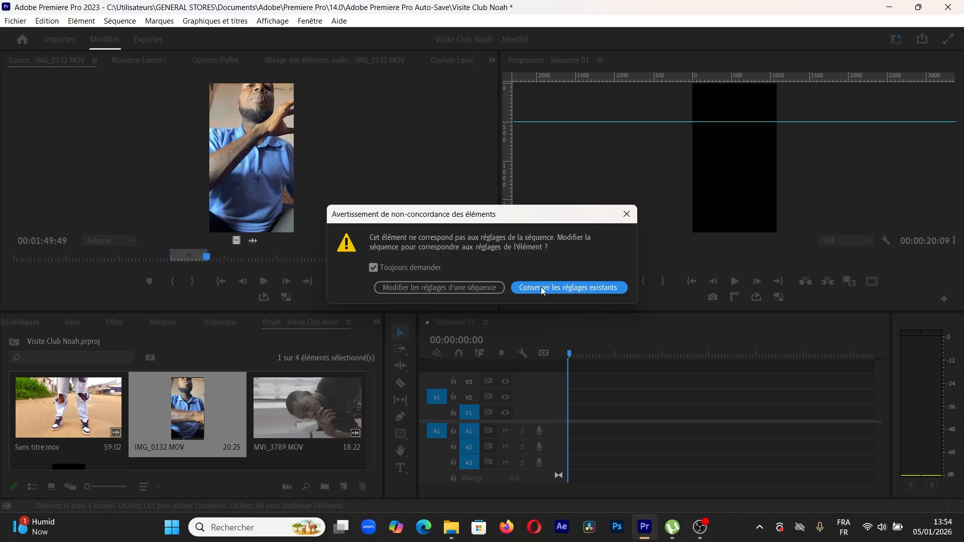
pyautogui.click(596, 287)
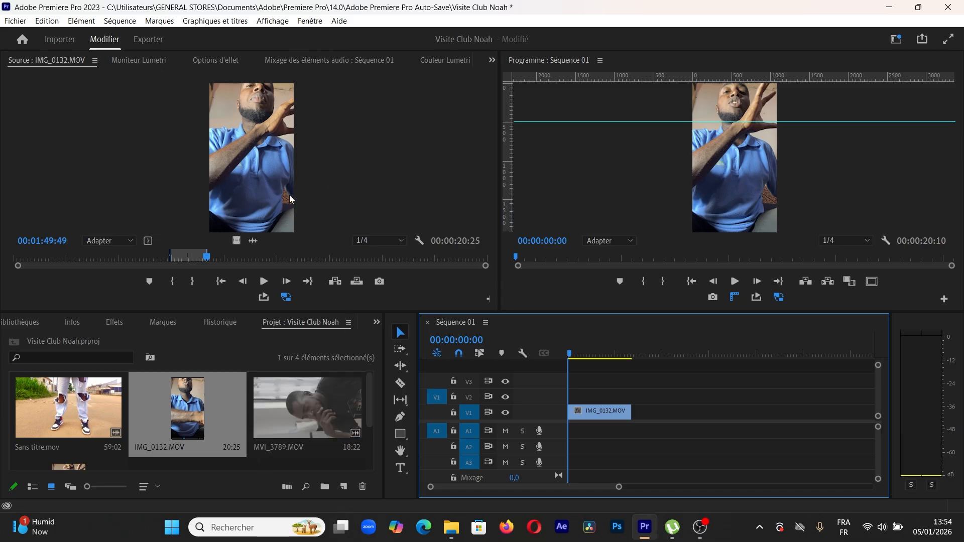
# Try scaling the IMG_0132.MOV clip down to 96 at 00:00:02:10 and reset its scale
pyautogui.moveTo(591, 357)
pyautogui.mouseDown()
pyautogui.moveTo(625, 361)
pyautogui.moveTo(575, 359)
pyautogui.mouseUp()
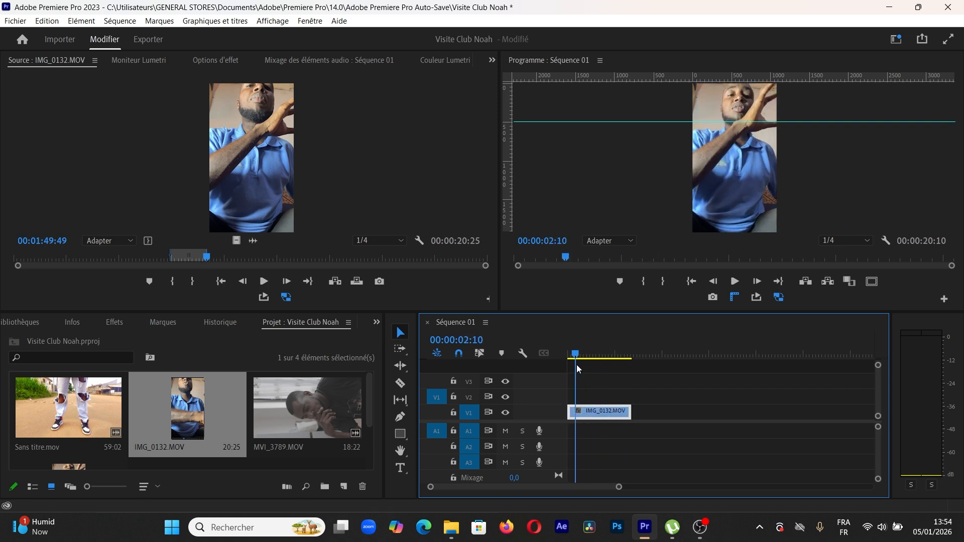
pyautogui.click(217, 60)
pyautogui.moveTo(156, 137); pyautogui.dragTo(153, 137)
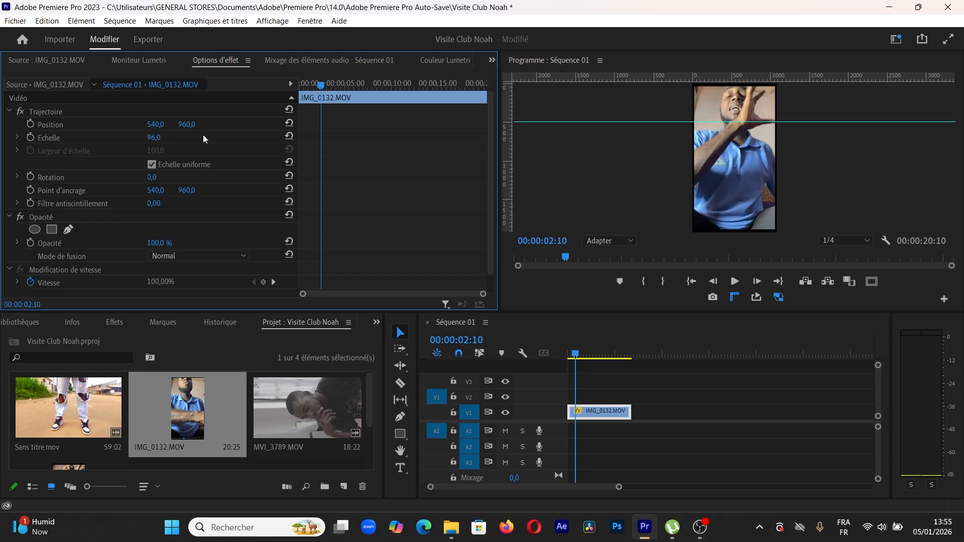
pyautogui.click(289, 136)
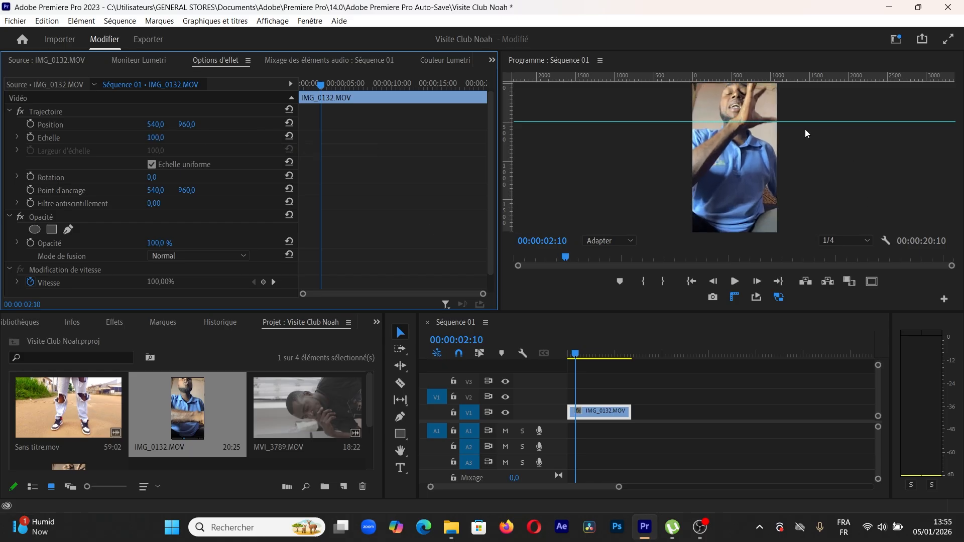
# Remove the horizontal guide from the program monitor and delete the IMG_0132.MOV clip from the sequence
pyautogui.moveTo(625, 121); pyautogui.dragTo(630, 74)
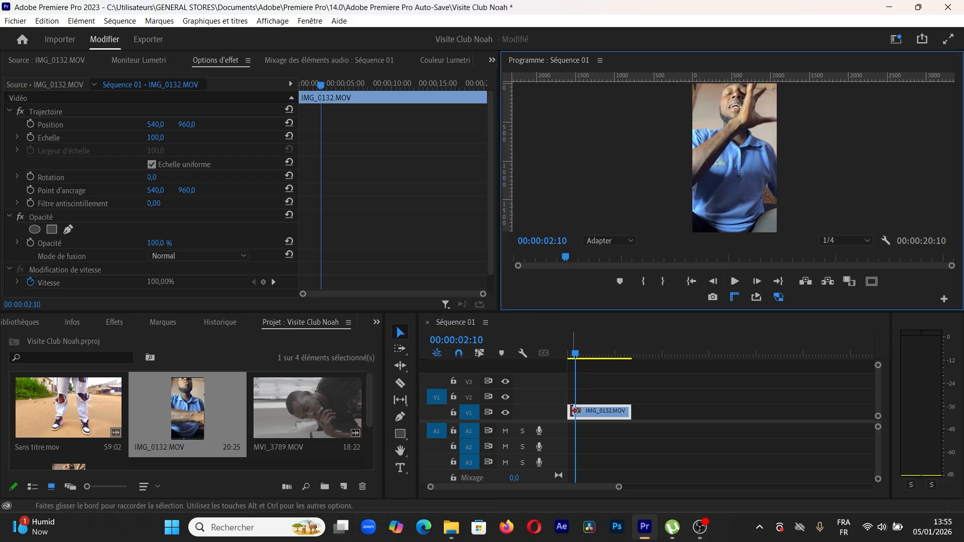
pyautogui.moveTo(598, 350)
pyautogui.mouseDown()
pyautogui.moveTo(631, 357)
pyautogui.moveTo(588, 358)
pyautogui.mouseUp()
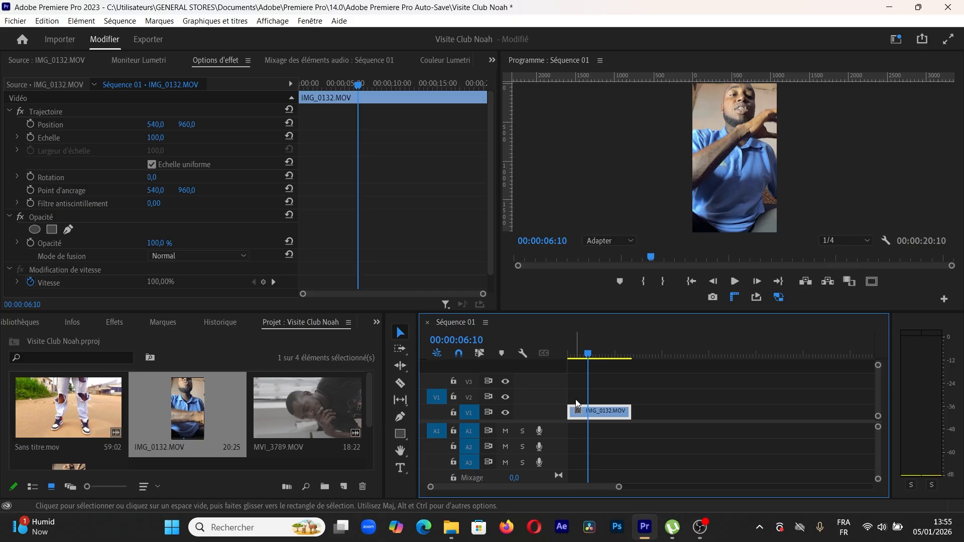
pyautogui.press('Delete')
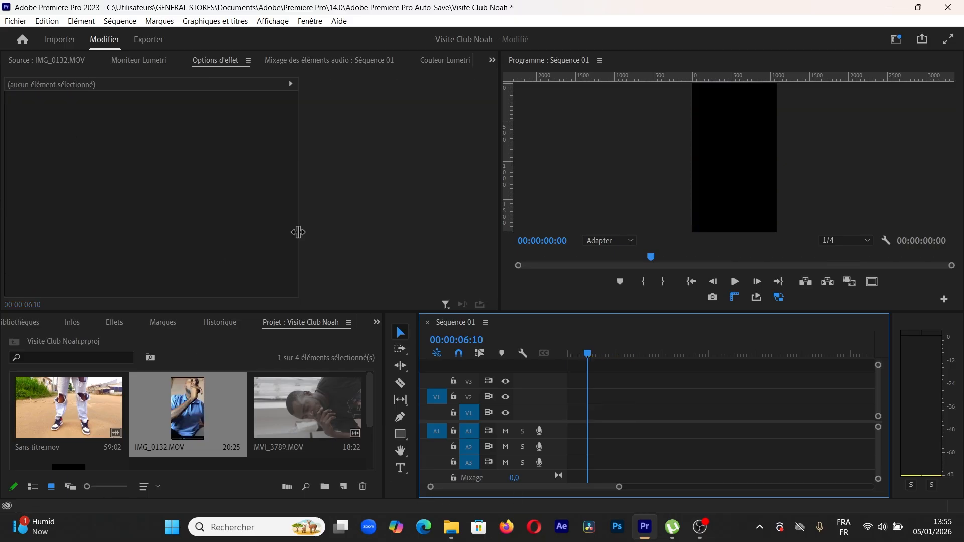
# Reopen IMG_0132.MOV and place the video of its marked segment back at the start of V1, keeping the existing sequence settings
pyautogui.doubleClick(65, 394)
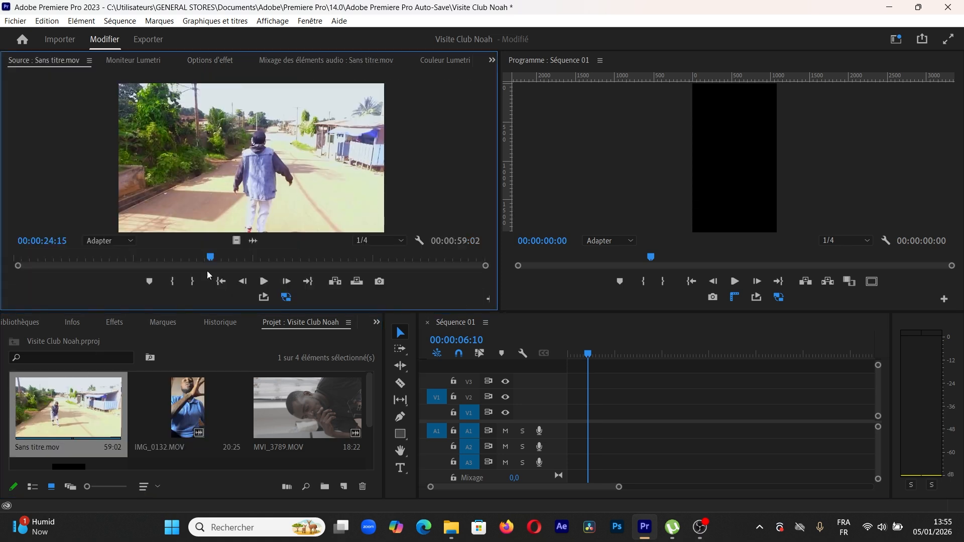
pyautogui.doubleClick(193, 398)
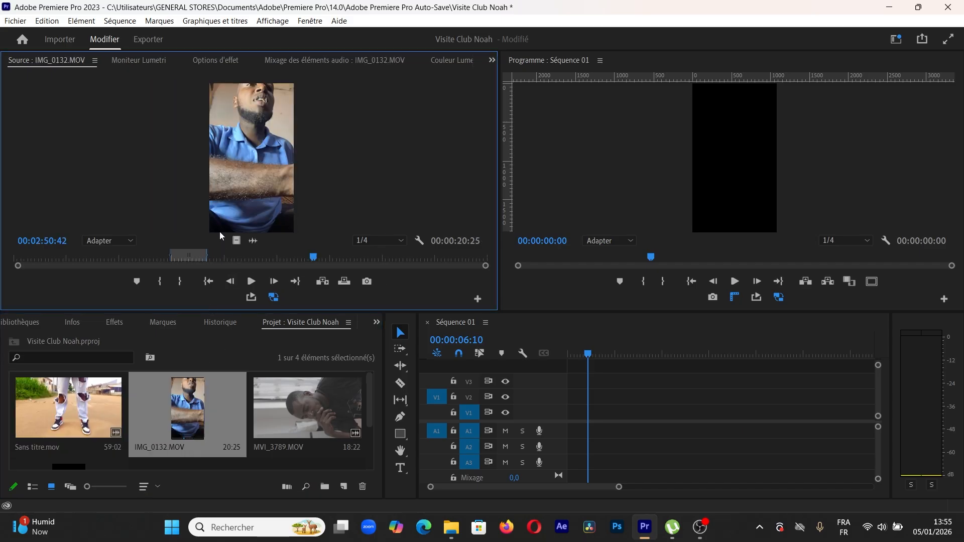
pyautogui.moveTo(234, 241); pyautogui.dragTo(571, 423)
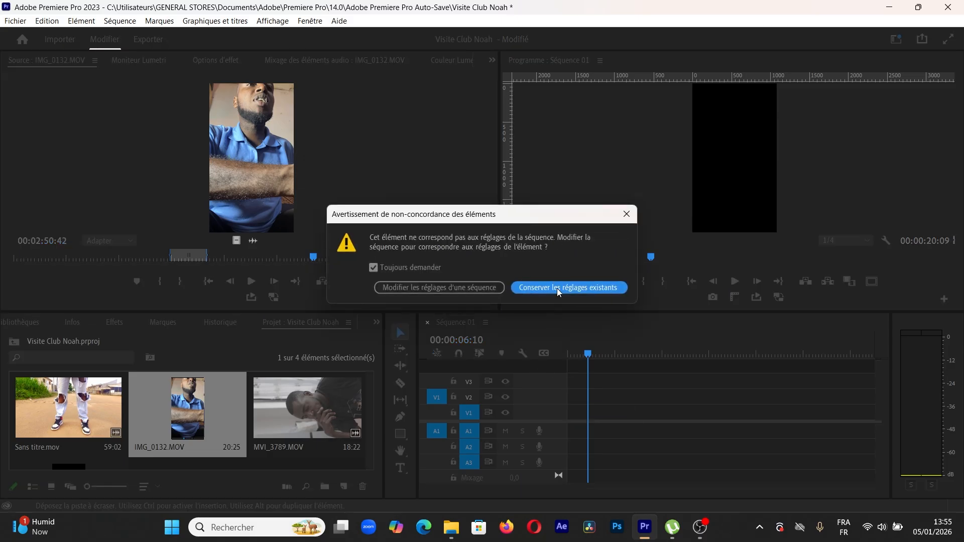
pyautogui.click(557, 286)
# Mark Sans titre.mov from 00:00:22:14 to 00:00:29:04 and place only its video on V1 directly after the IMG_0132.MOV clip
pyautogui.doubleClick(69, 407)
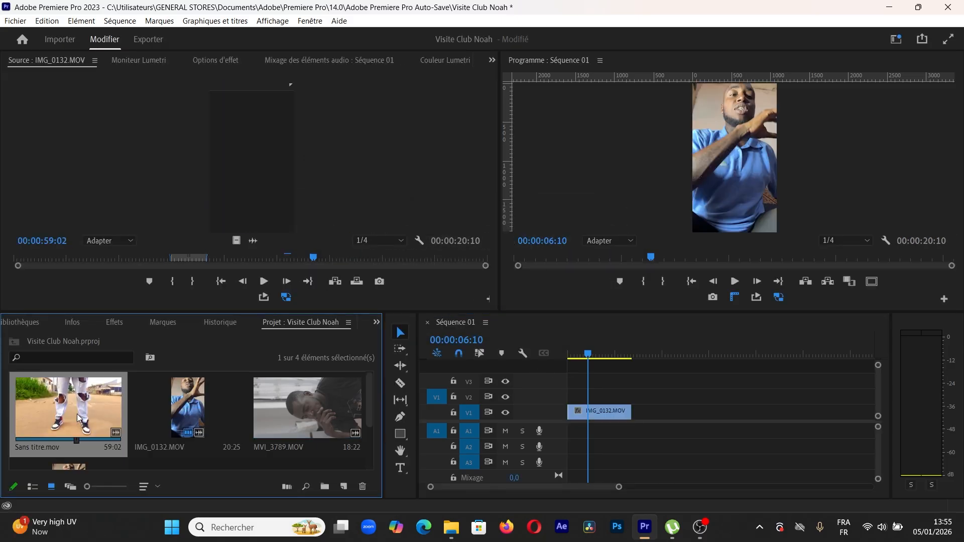
pyautogui.moveTo(233, 263); pyautogui.dragTo(43, 268)
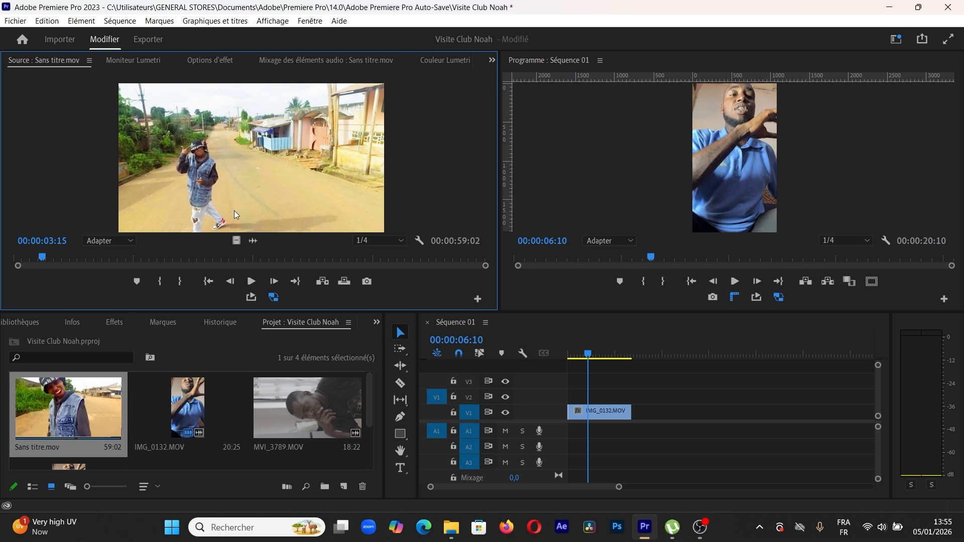
pyautogui.click(195, 258)
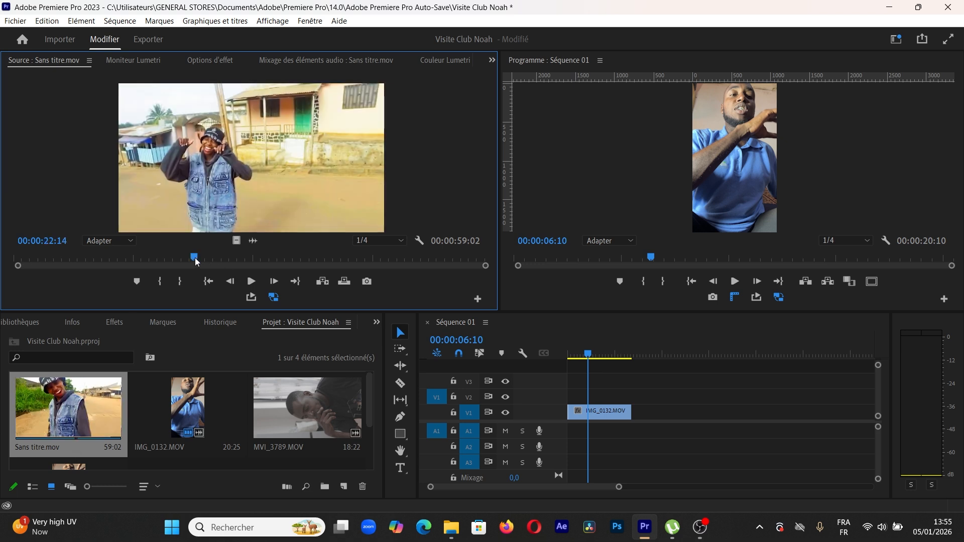
pyautogui.press('i')
pyautogui.click(248, 257)
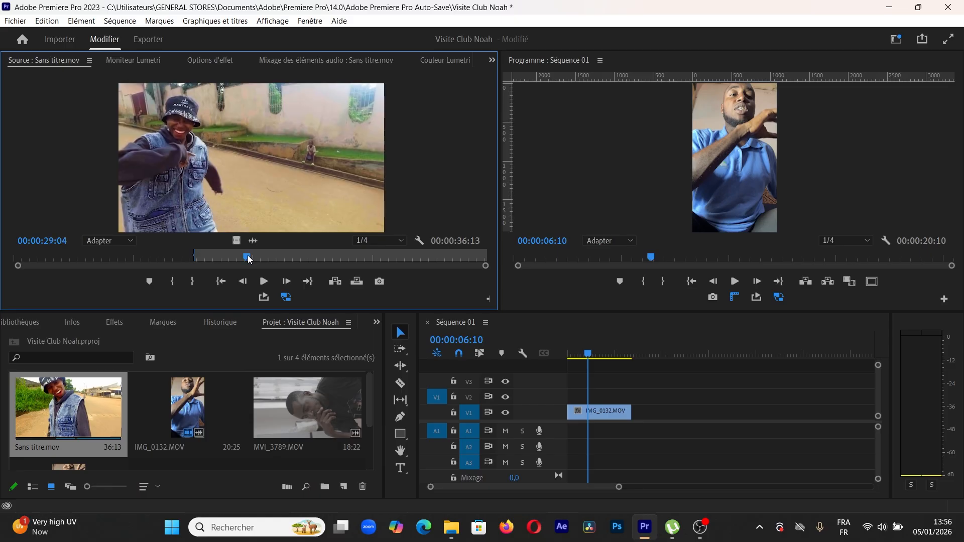
pyautogui.press('o')
pyautogui.moveTo(236, 240); pyautogui.dragTo(640, 412)
# Scale the Sans titre.mov clip down to 56 at 00:00:23:05 so its full width fits the vertical frame
pyautogui.click(642, 356)
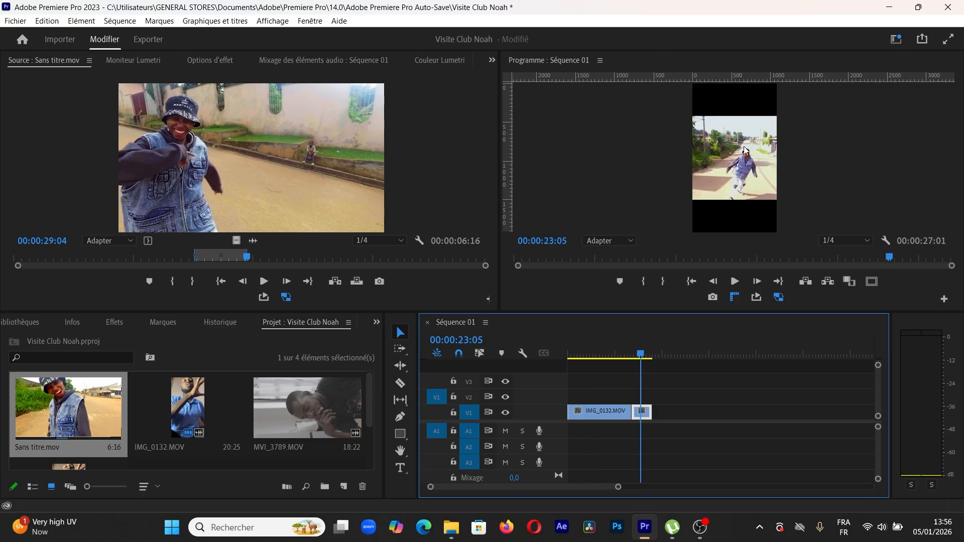
pyautogui.click(220, 62)
pyautogui.moveTo(157, 141); pyautogui.dragTo(135, 140)
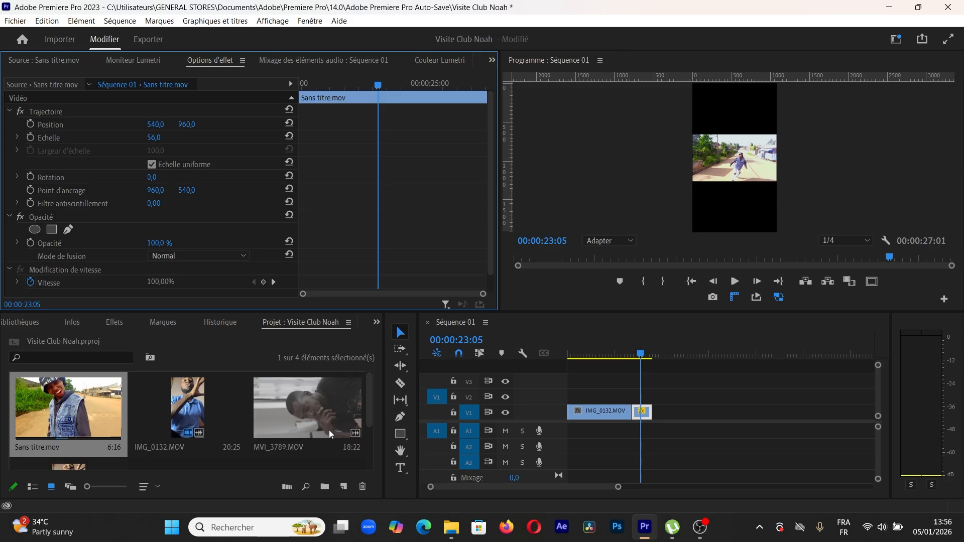
# Place the video of the whole MVI_3789.MOV on V1 directly after the Sans titre.mov clip and move the playhead to 00:00:39:10
pyautogui.doubleClick(311, 416)
pyautogui.moveTo(295, 415); pyautogui.dragTo(660, 412)
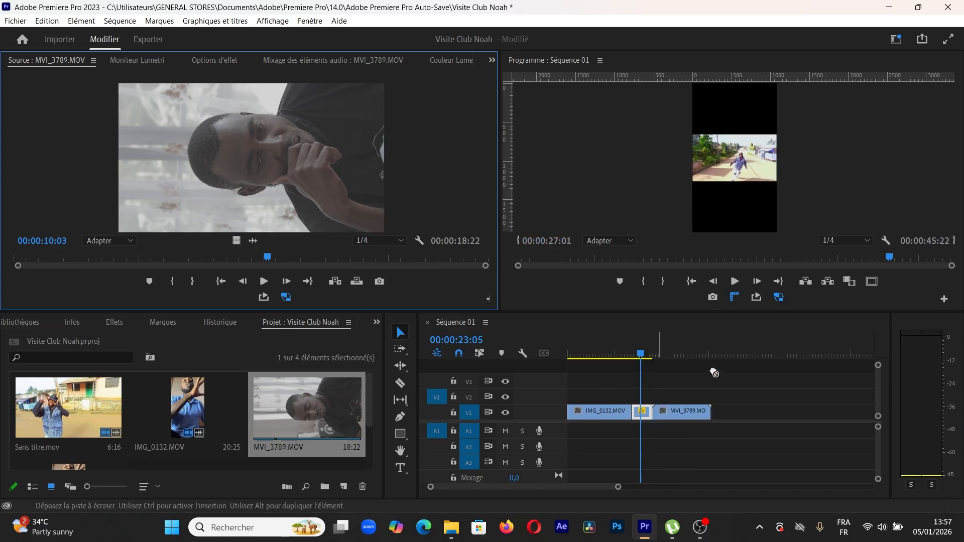
pyautogui.click(674, 351)
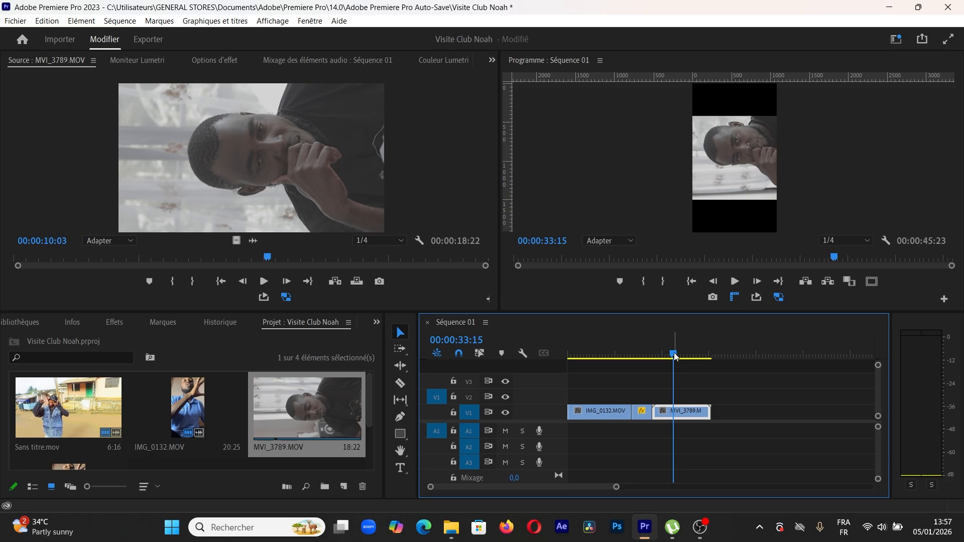
pyautogui.click(705, 353)
pyautogui.moveTo(697, 357)
pyautogui.mouseDown()
pyautogui.moveTo(667, 357)
pyautogui.moveTo(694, 361)
pyautogui.mouseUp()
# Set the rotation of the MVI_3789.MOV clip to 90 degrees so the picture stands upright
pyautogui.click(211, 61)
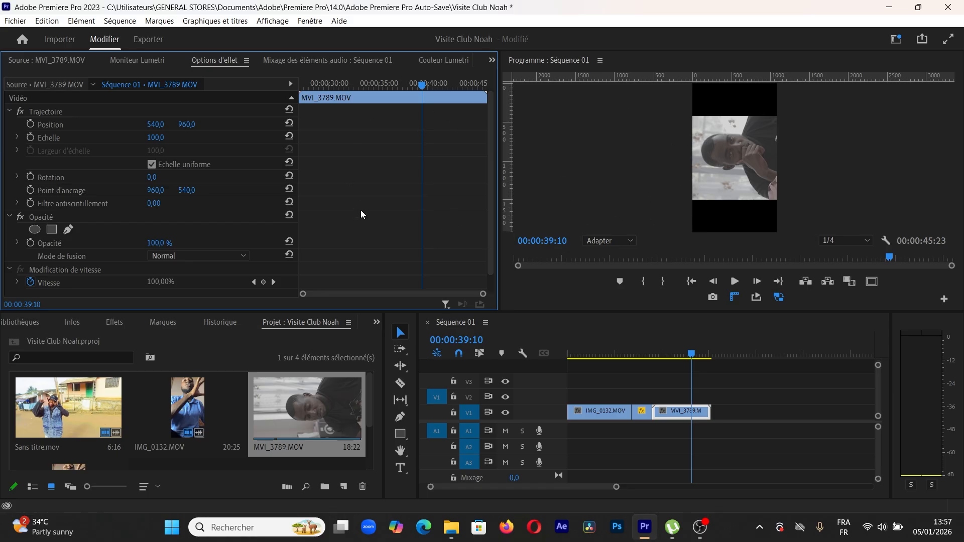
pyautogui.click(150, 180)
pyautogui.moveTo(151, 179)
pyautogui.mouseDown()
pyautogui.moveTo(201, 179)
pyautogui.moveTo(151, 179)
pyautogui.mouseUp()
pyautogui.click(160, 177)
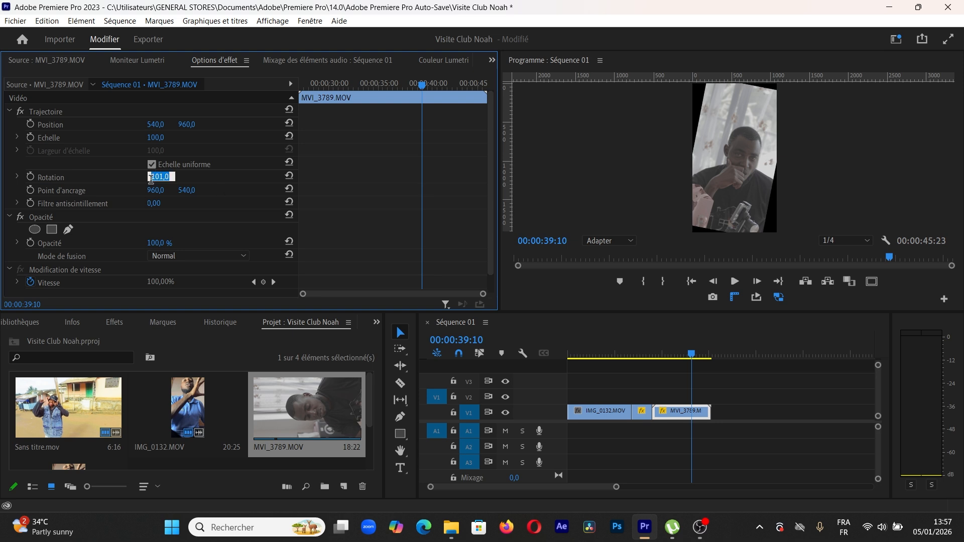
pyautogui.write('90')
pyautogui.press('Return')
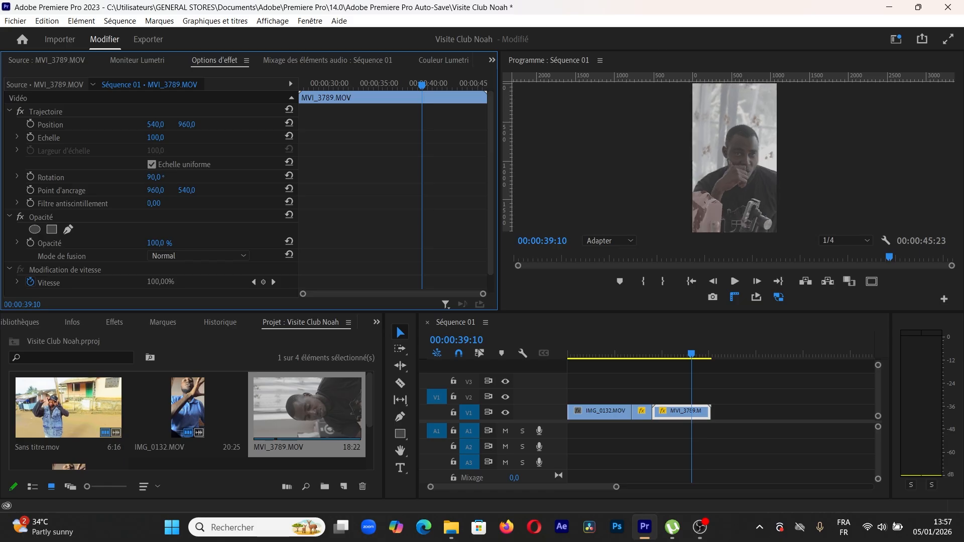
# Try scaling the MVI_3789.MOV clip down to 95 and reset its scale
pyautogui.moveTo(155, 137); pyautogui.dragTo(150, 137)
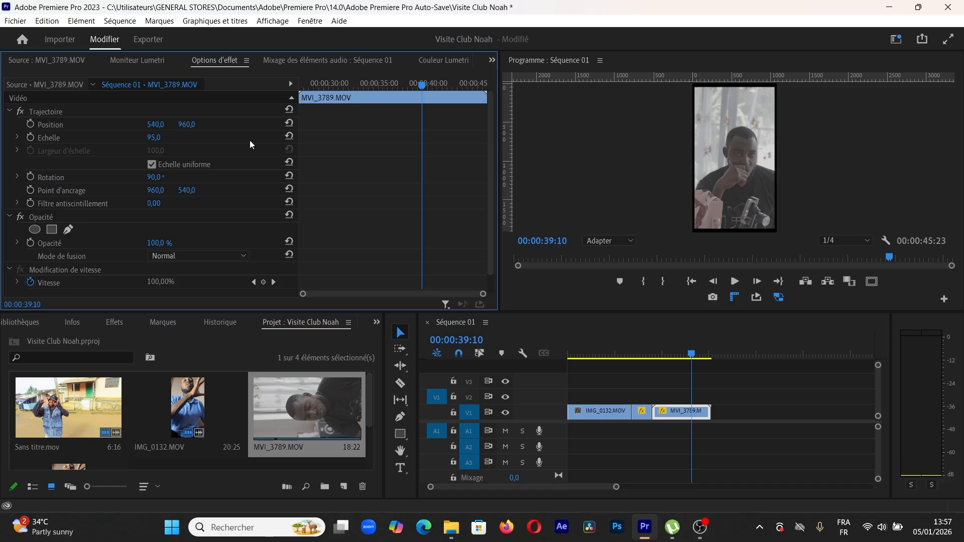
pyautogui.click(289, 136)
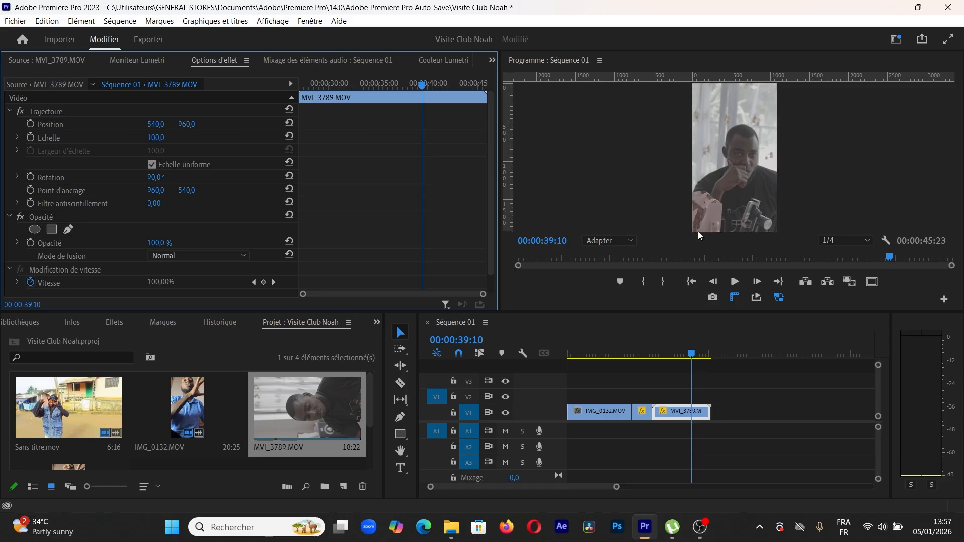
# Scrub through the rotated MVI_3789.MOV clip in the sequence to check how it fills the vertical frame
pyautogui.click(674, 355)
pyautogui.moveTo(676, 357); pyautogui.dragTo(699, 358)
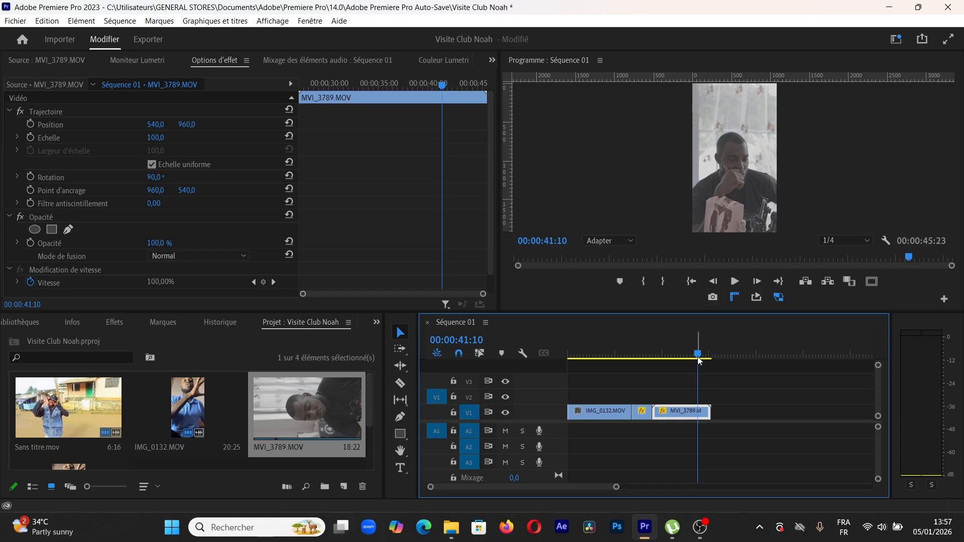
pyautogui.moveTo(680, 358); pyautogui.dragTo(663, 358)
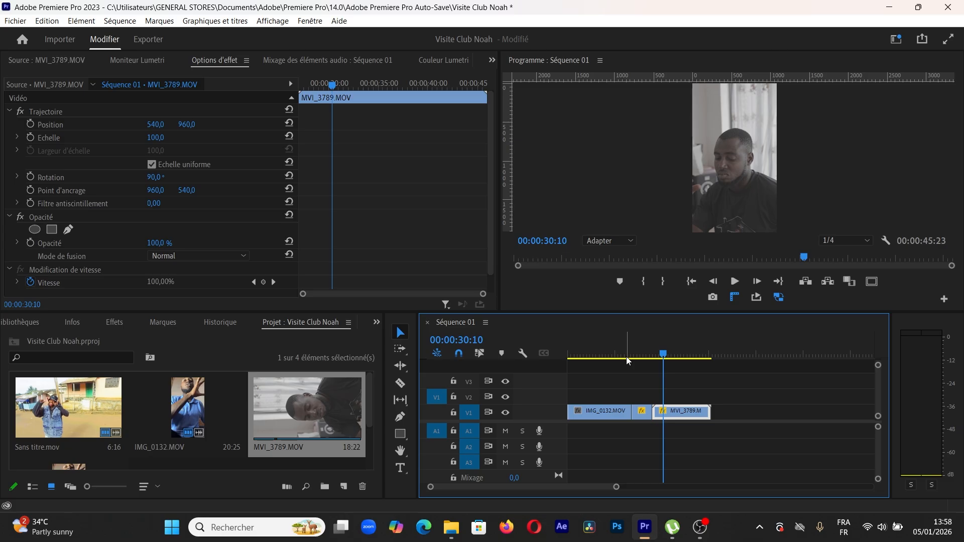
pyautogui.click(700, 527)
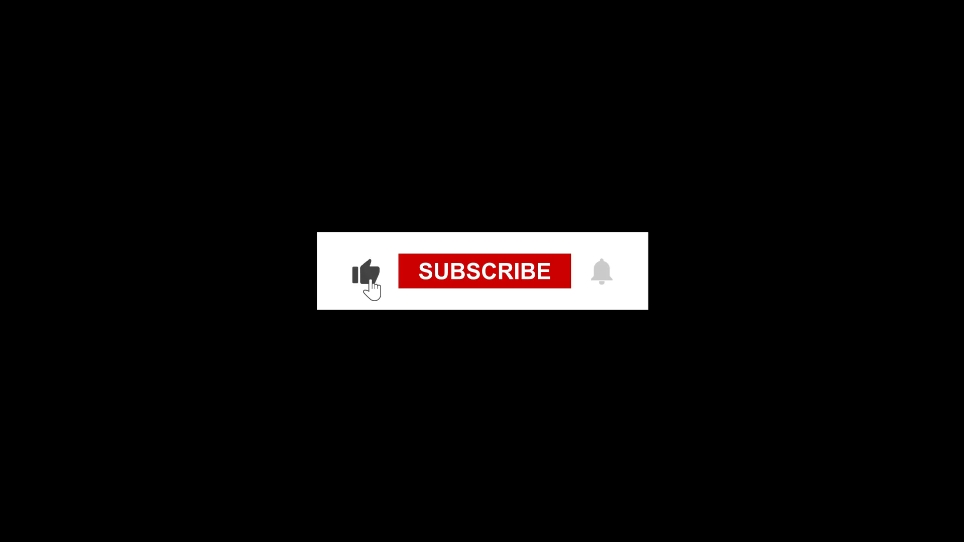